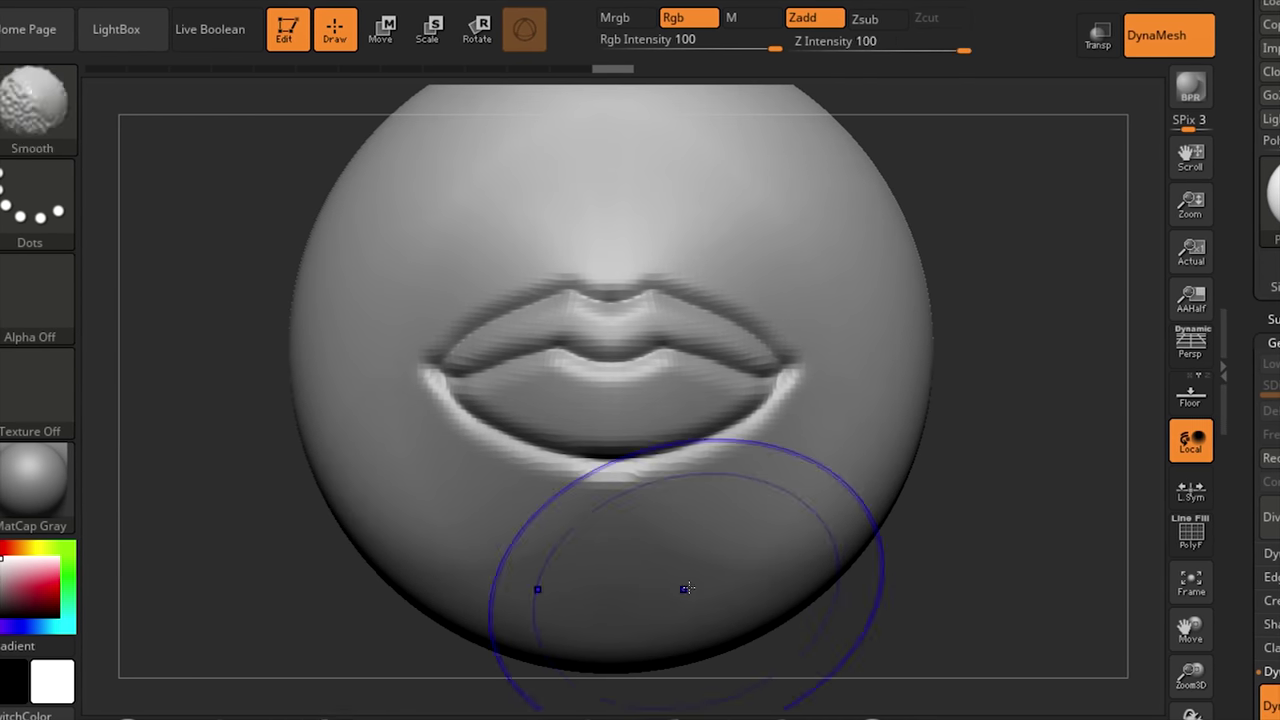
- Smooth the surface around the mouth and pull the lip corners outward with the Move brush
mouse_move(985, 576)
left_mouse_down("alt")
mouse_move(1003, 588)
mouse_move(1050, 501)
mouse_move(1100, 495)
left_mouse_up("alt")
left_click_drag(780, 382, 788, 380)
left_click_drag(1000, 420, 930, 435, "shift")
left_click_drag(650, 588, 377, 566, "alt")
right_click_drag(714, 397, 716, 440, "ctrl")
right_click_drag(897, 355, 891, 360)
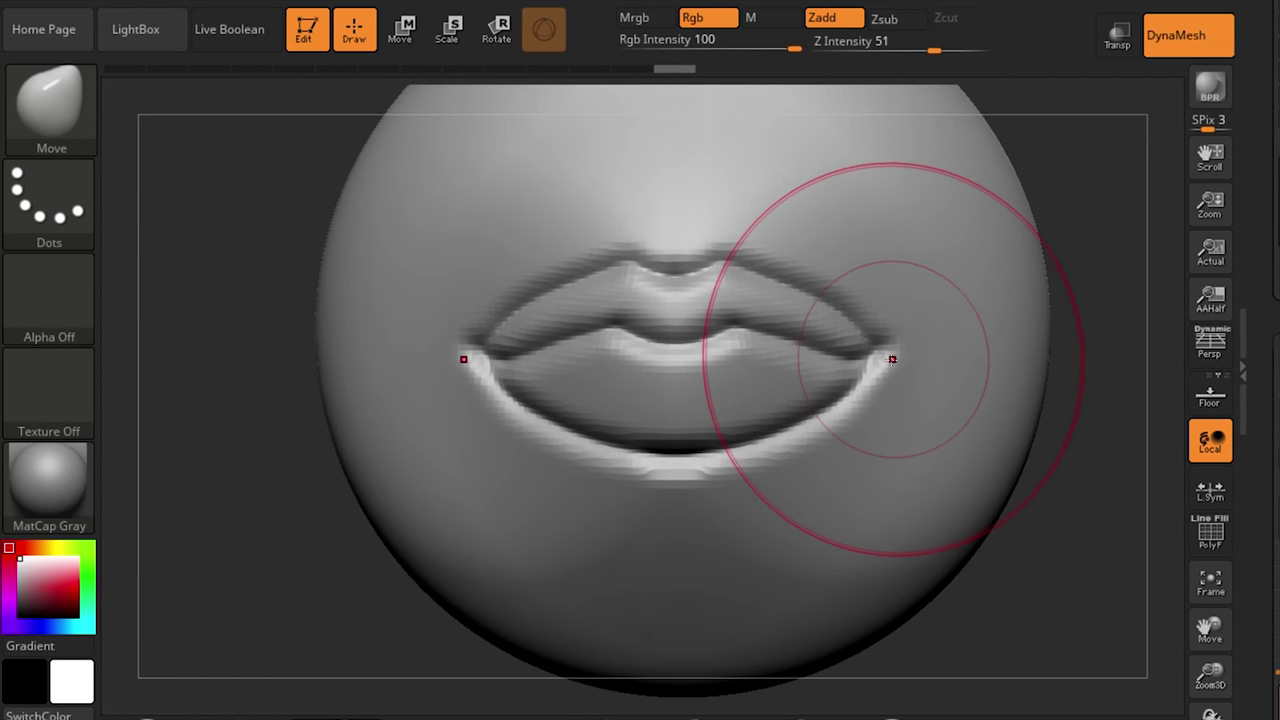
key("space")
left_click_drag(889, 362, 901, 362)
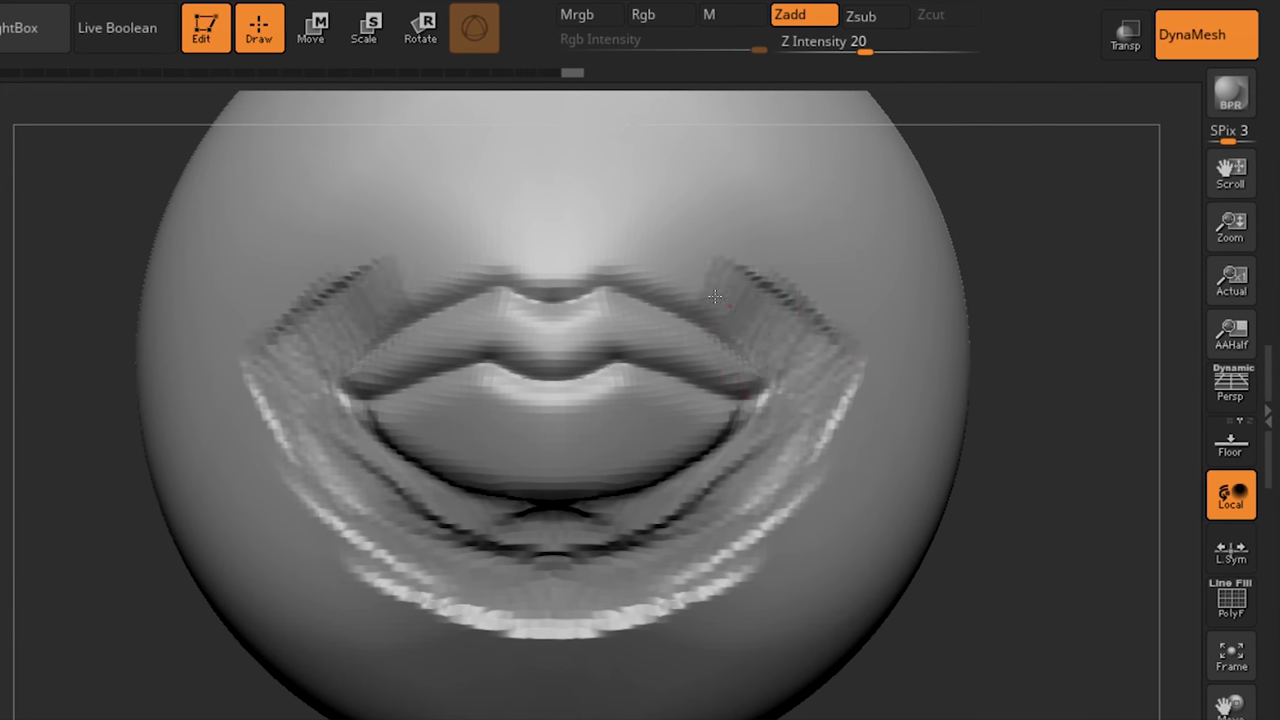
- Build up the skin around and above the lips with ClayBuildup strokes, then smooth the added volume into the sphere
mouse_move(380, 320)
left_mouse_down()
mouse_move(560, 255)
mouse_move(562, 272)
mouse_move(712, 223)
mouse_move(694, 252)
left_mouse_up()
mouse_move(624, 218)
left_mouse_down()
mouse_move(598, 190)
mouse_move(830, 304)
left_mouse_up()
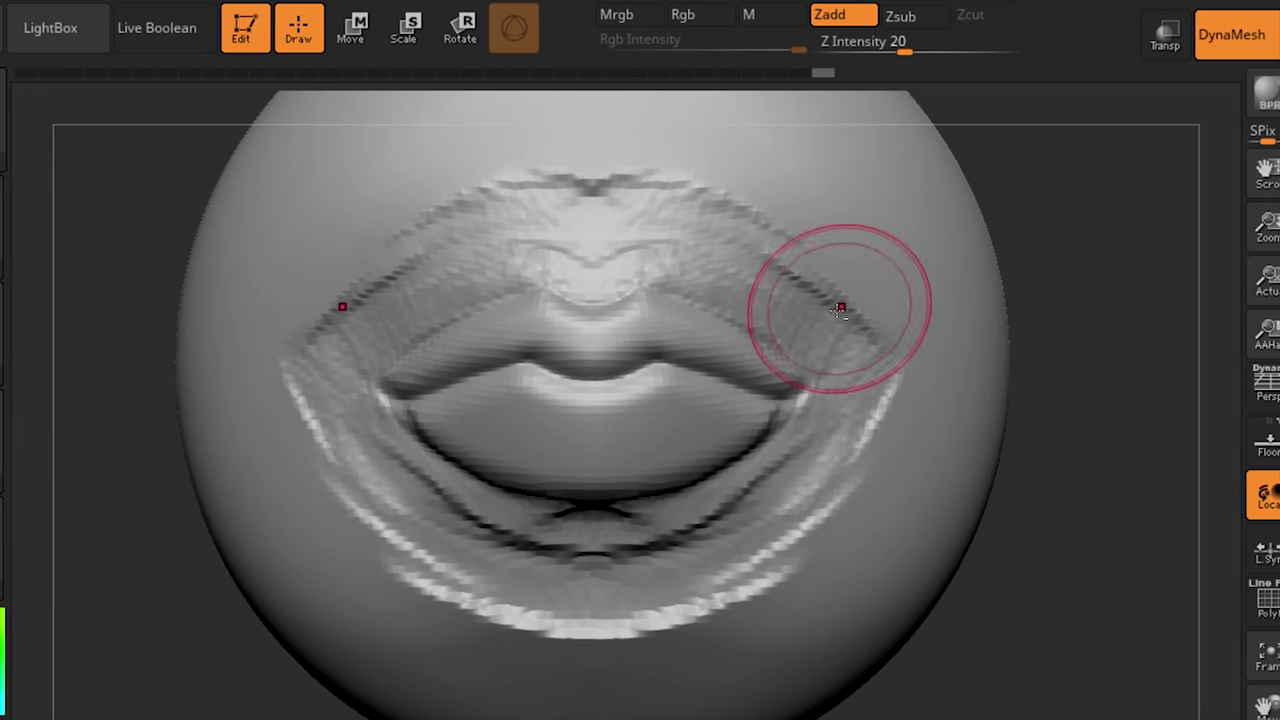
mouse_move(912, 405)
left_mouse_down("shift")
mouse_move(890, 380)
mouse_move(835, 490)
mouse_move(785, 550)
mouse_move(697, 594)
mouse_move(595, 580)
left_mouse_up("shift")
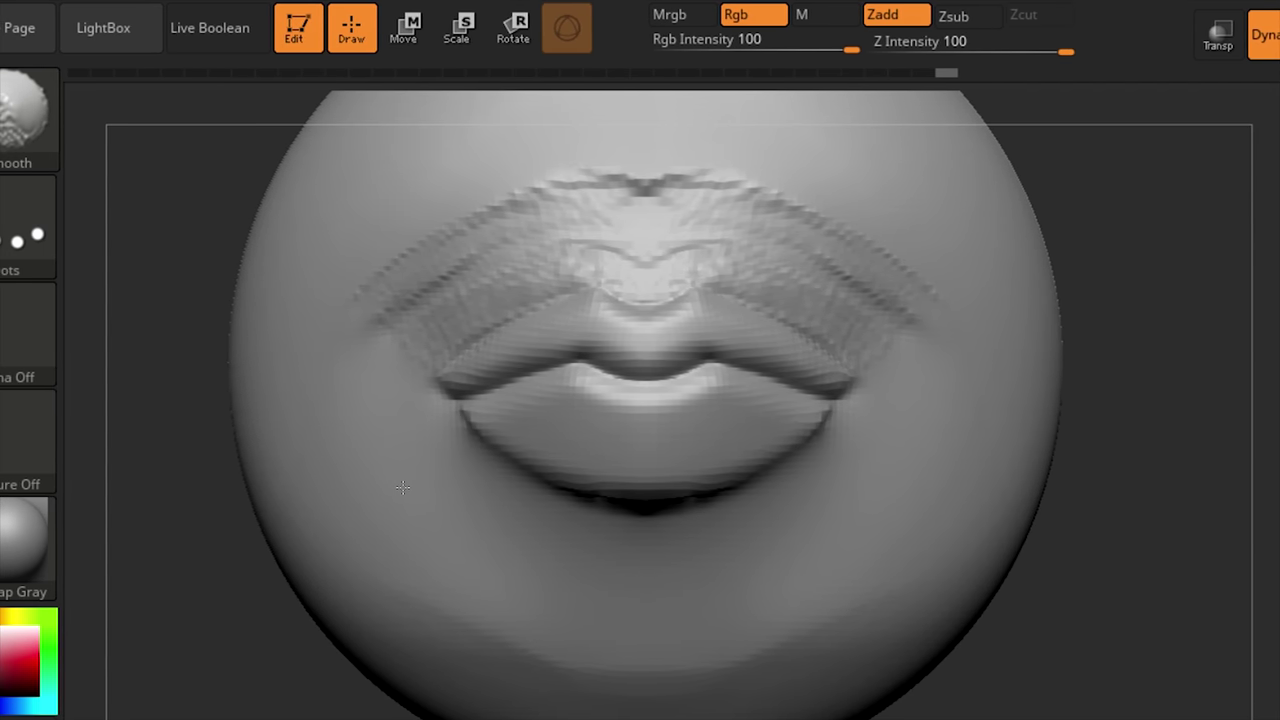
mouse_move(935, 330)
left_mouse_down("shift")
mouse_move(885, 265)
mouse_move(742, 194)
mouse_move(700, 245)
mouse_move(702, 205)
mouse_move(626, 210)
left_mouse_up("shift")
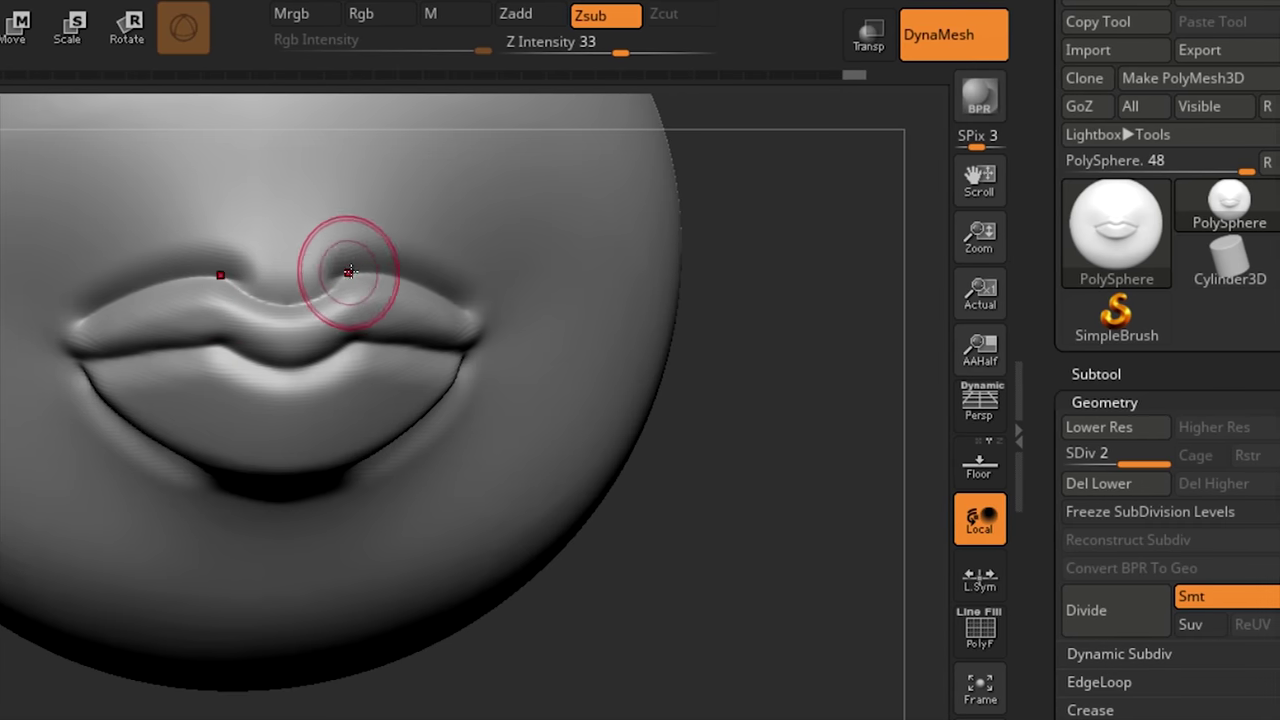
- Redo the crease at the upper lip's peaks and carve the mouth line between the lips with DamStandard
key("ctrl+z")
left_click_drag(362, 276, 335, 294)
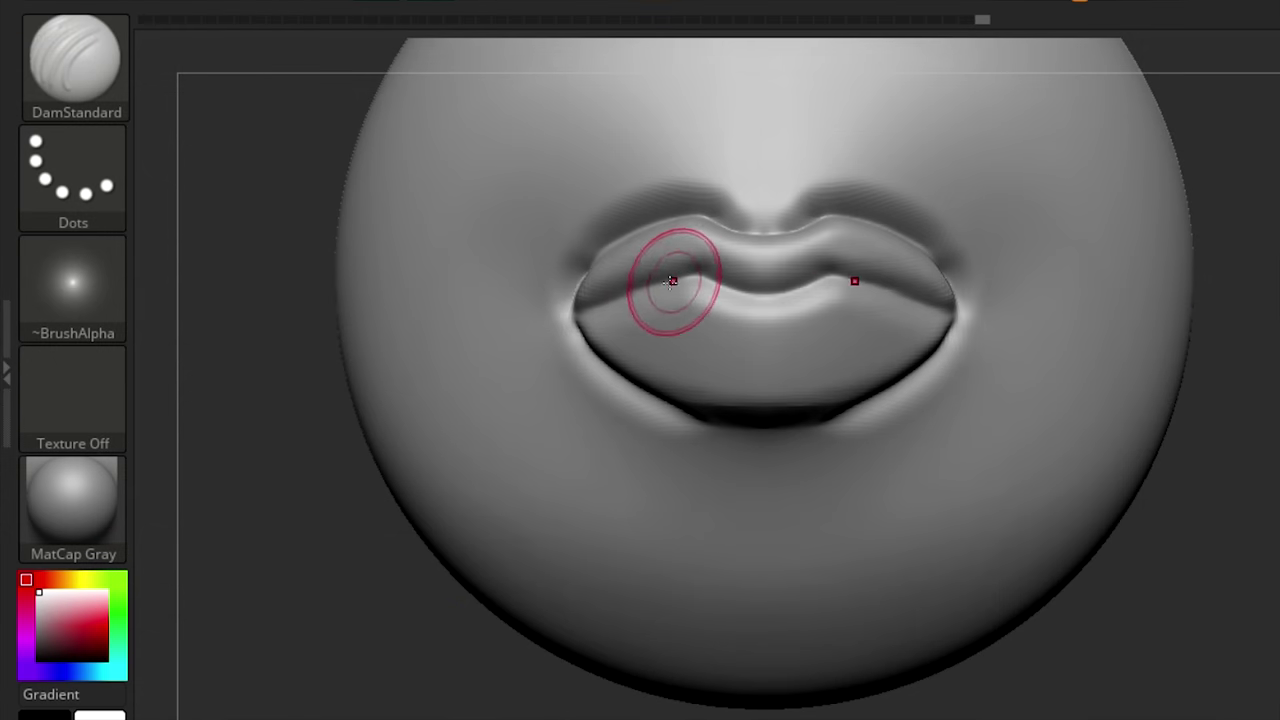
mouse_move(566, 312)
left_mouse_down()
mouse_move(703, 280)
mouse_move(848, 282)
left_mouse_up()
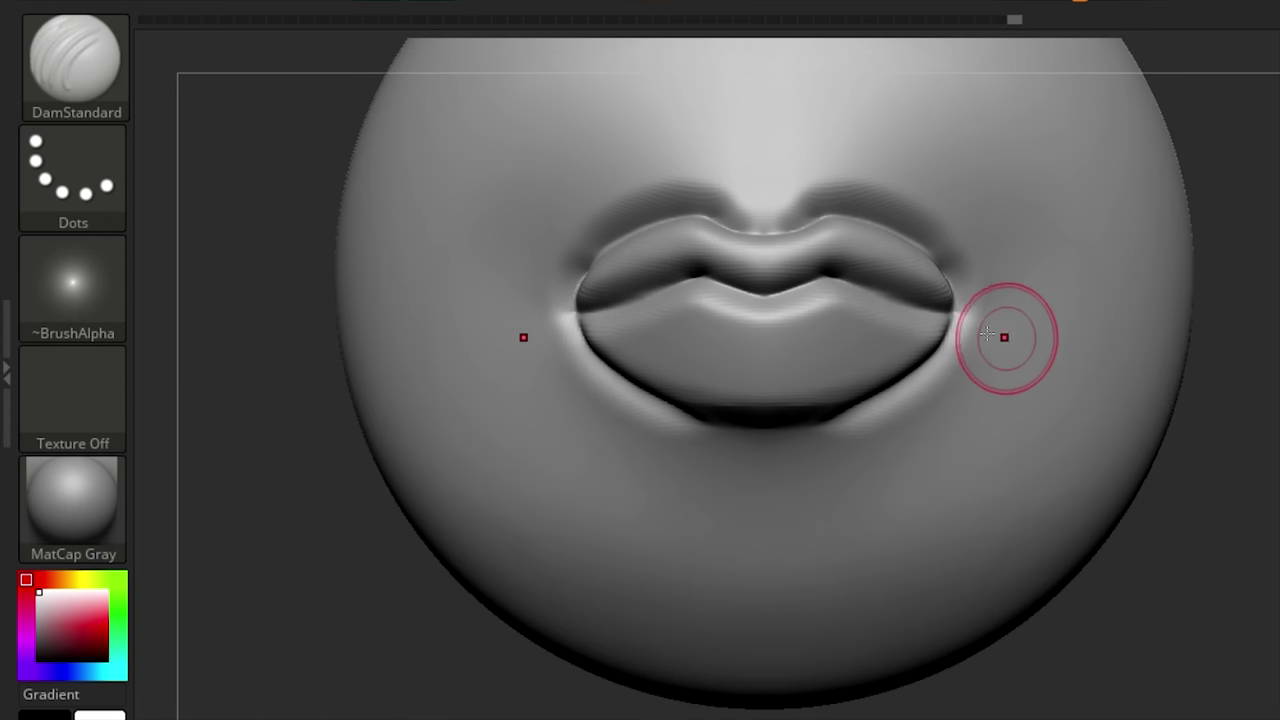
left_click_drag(692, 279, 859, 275)
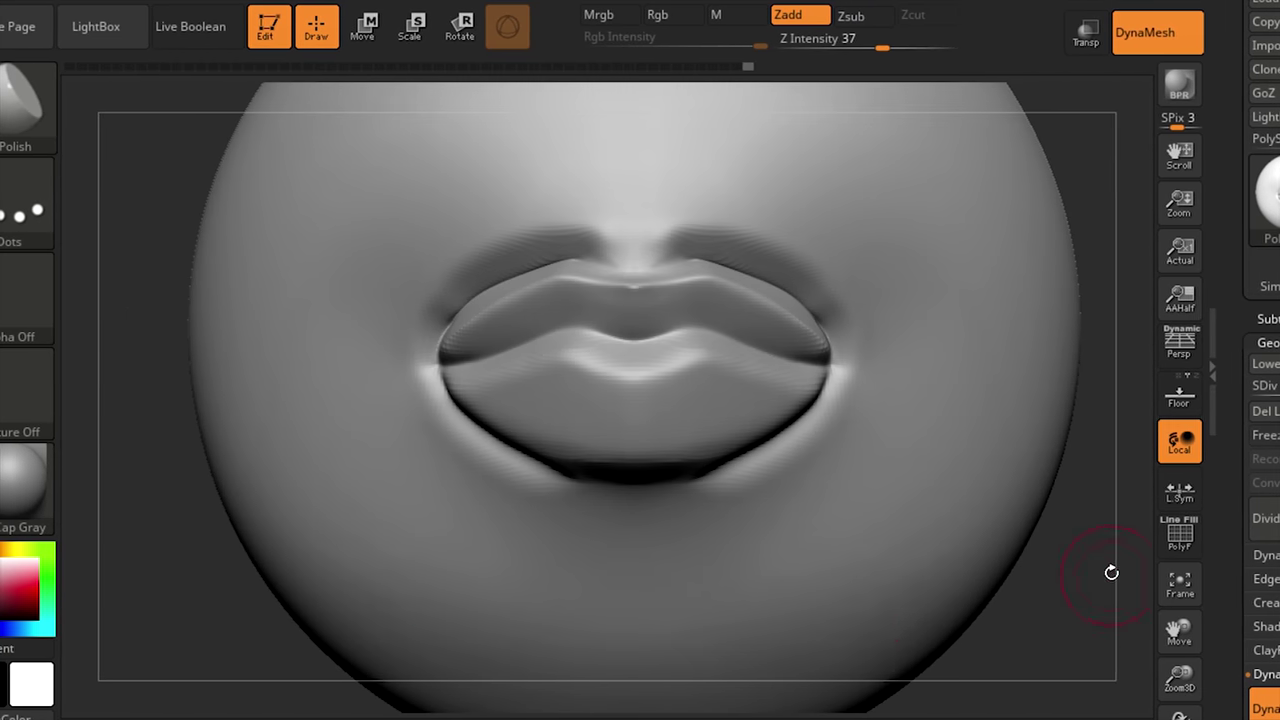
- Flatten the lower lip's underside and outer ends with hPolish, then smooth the planes into the lip
mouse_move(1114, 571)
left_mouse_down()
mouse_move(1093, 588)
mouse_move(1009, 583)
mouse_move(986, 534)
left_mouse_up()
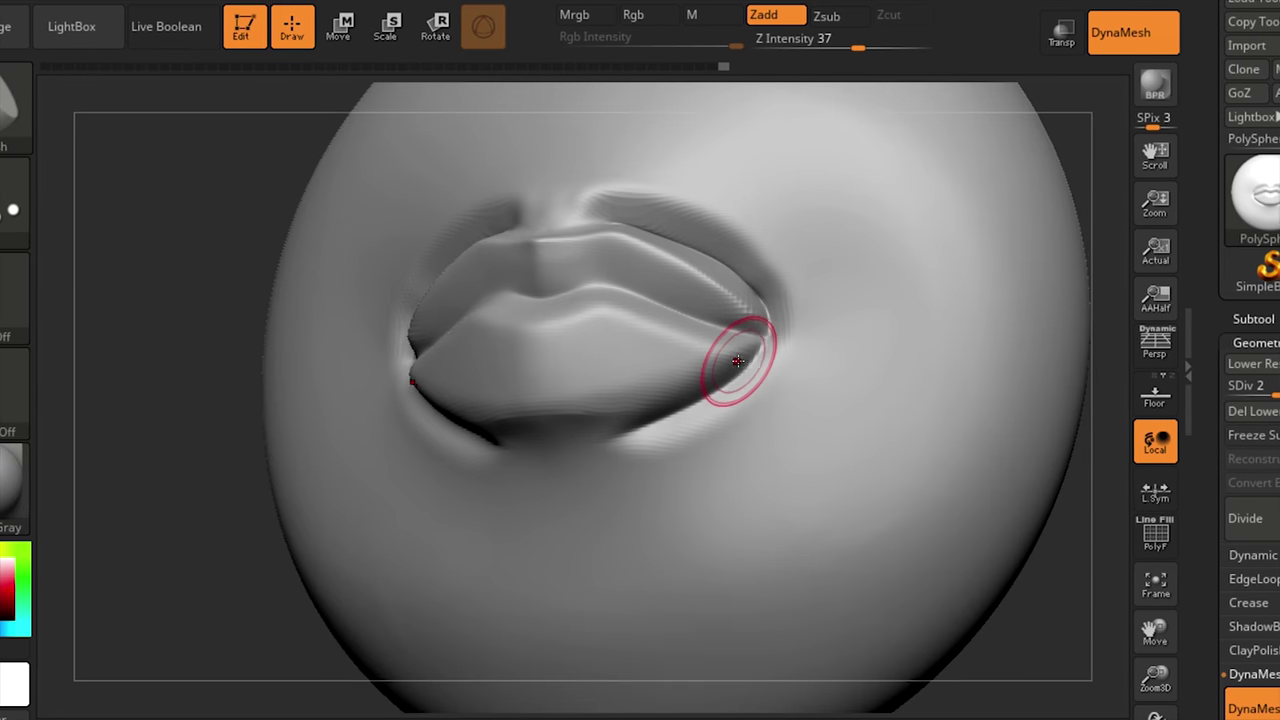
key("space")
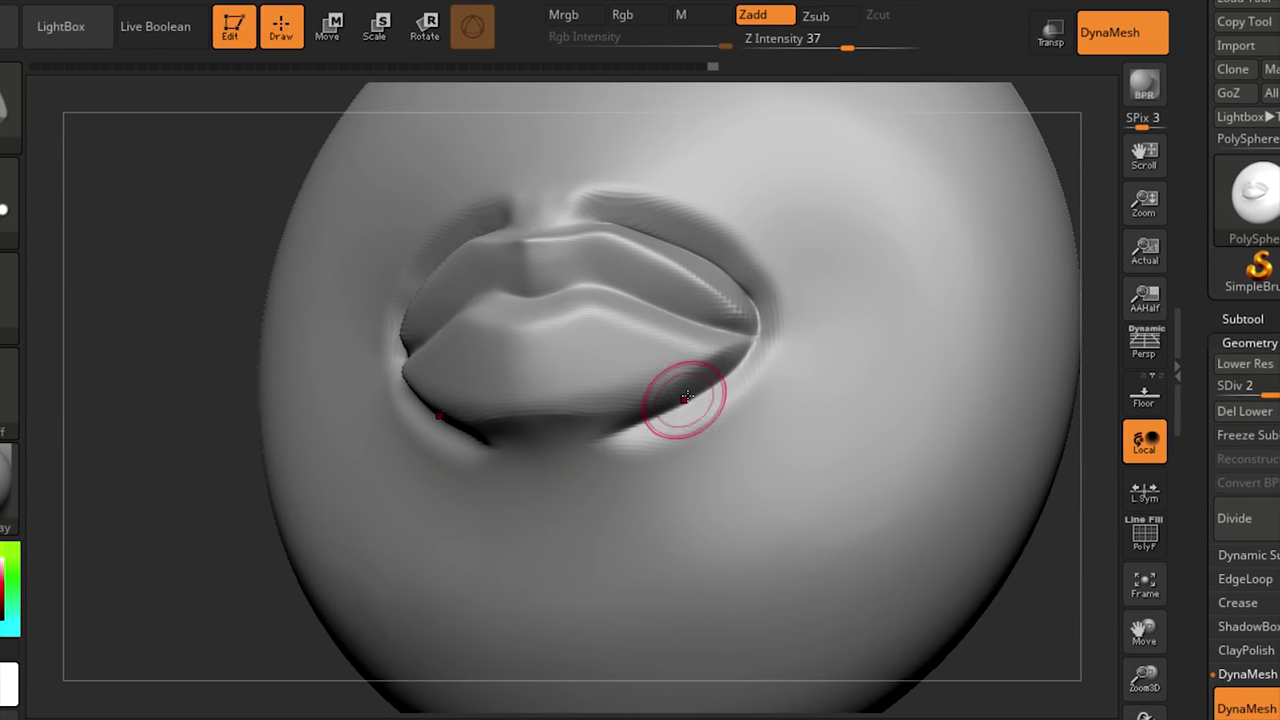
left_click_drag(607, 420, 567, 426)
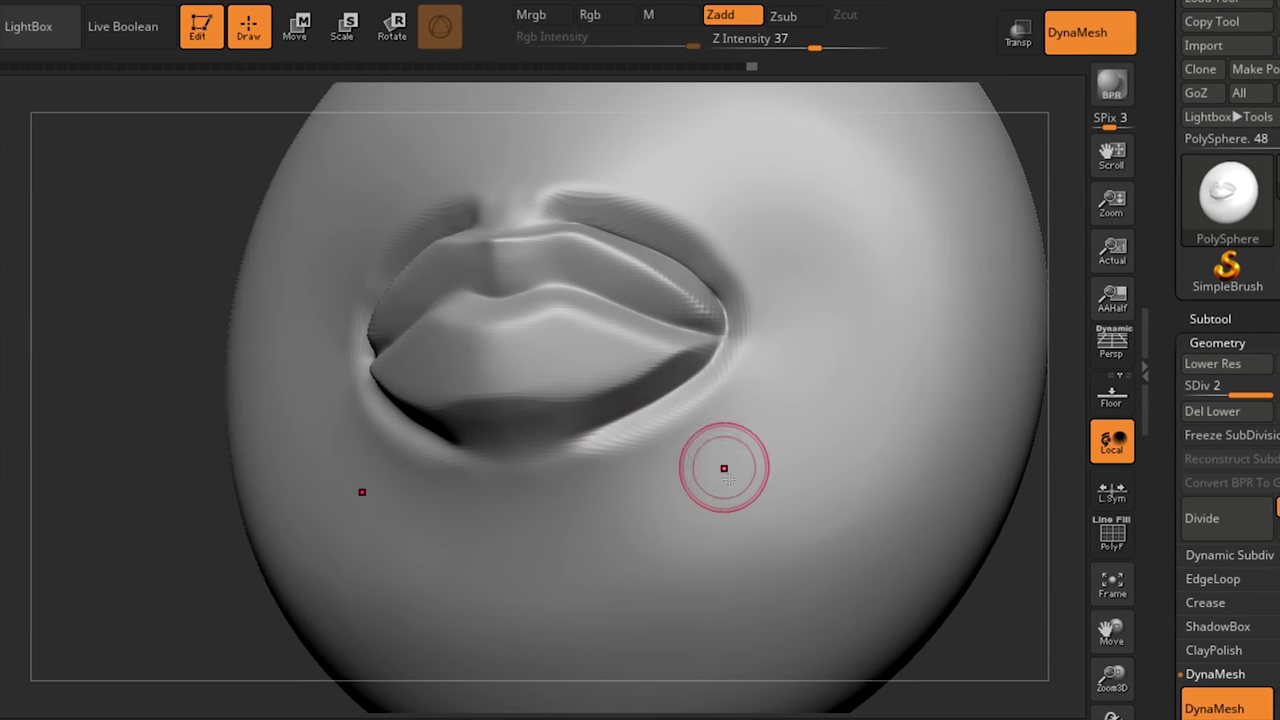
left_click_drag(976, 637, 1012, 627, "shift")
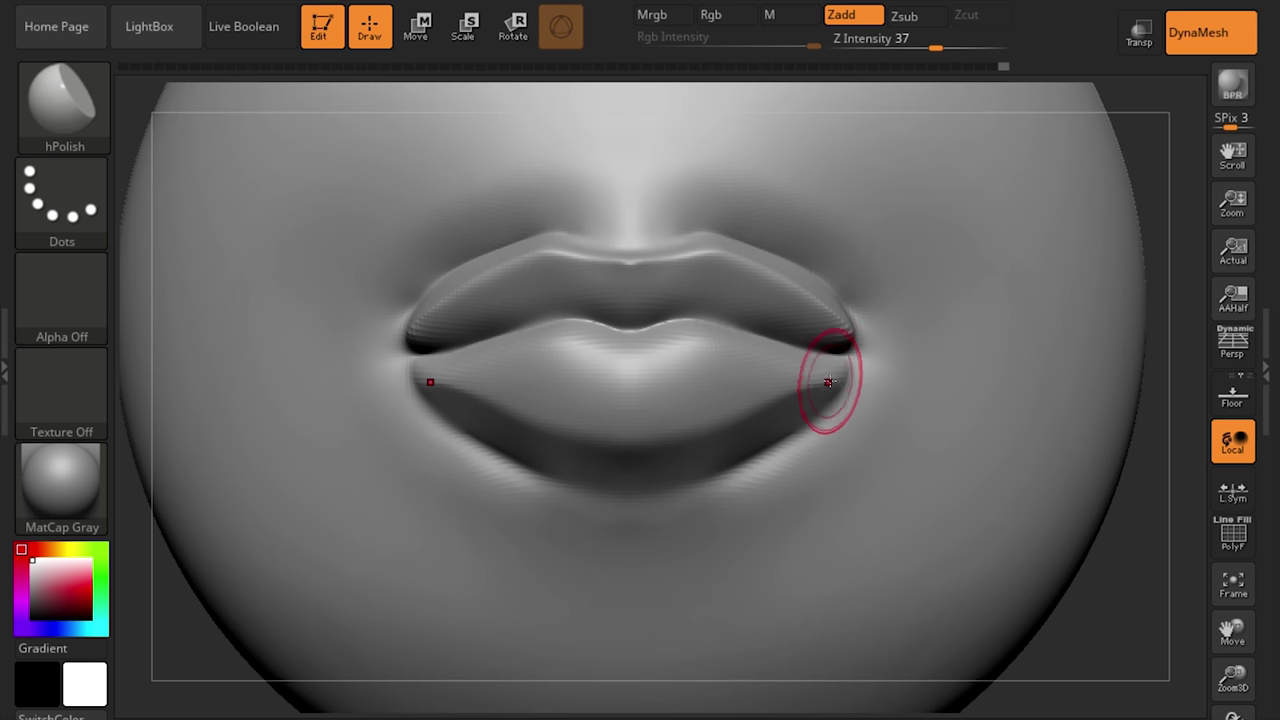
mouse_move(806, 399)
left_mouse_down()
mouse_move(756, 412)
mouse_move(828, 404)
mouse_move(718, 424)
left_mouse_up()
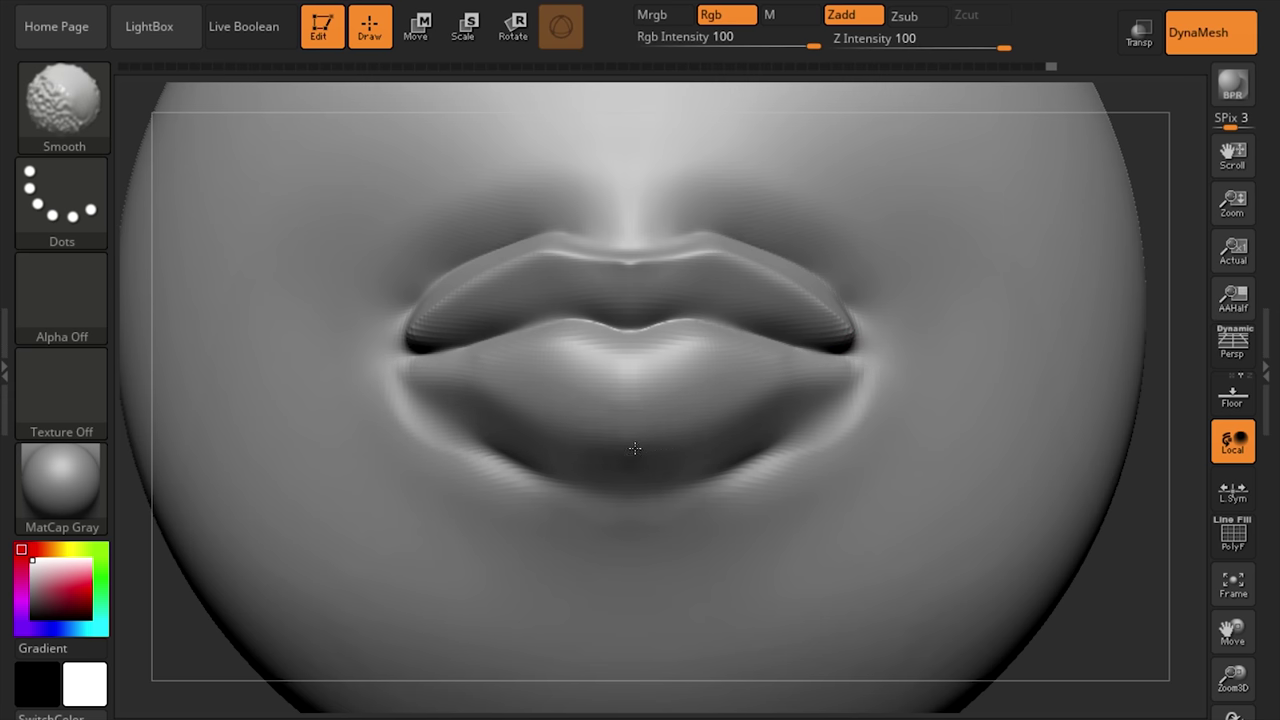
mouse_move(509, 424)
left_mouse_down("shift")
mouse_move(486, 455)
mouse_move(623, 434)
left_mouse_up("shift")
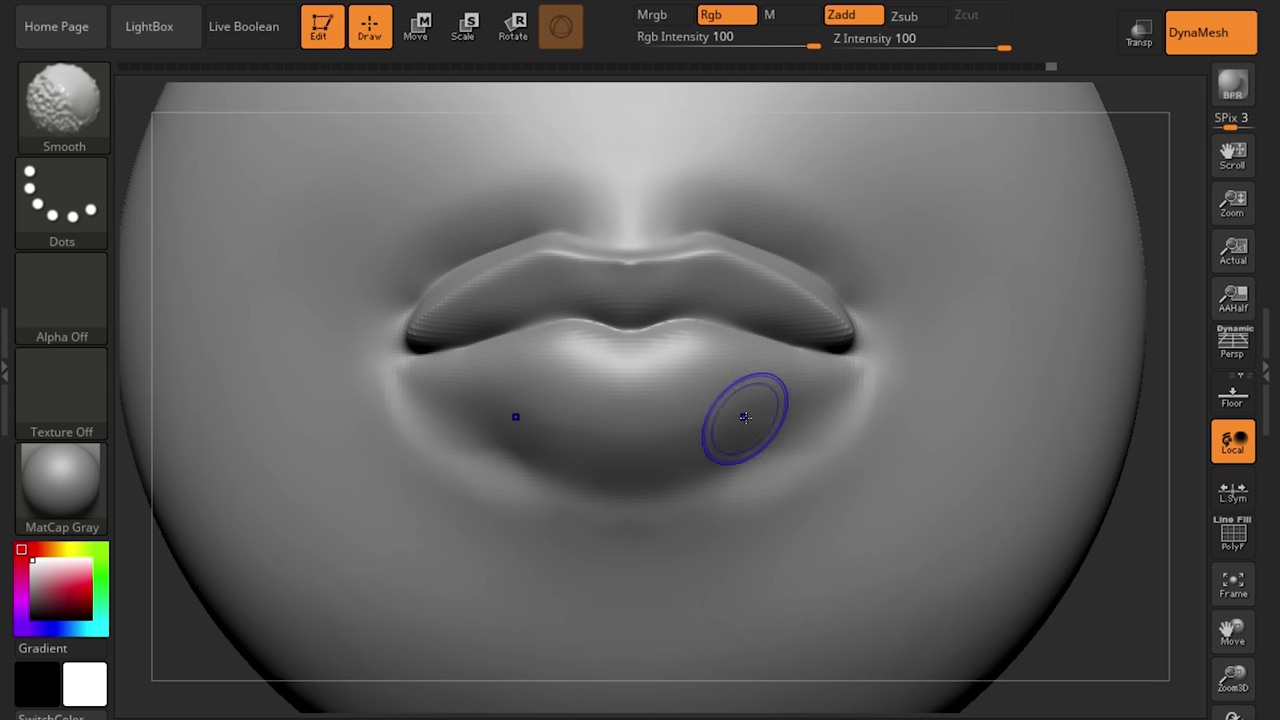
- Carve the lower lip's bottom outline from corner to corner with DamStandard and smooth the skin beneath it
mouse_move(868, 384)
left_mouse_down()
mouse_move(780, 442)
mouse_move(649, 479)
left_mouse_up()
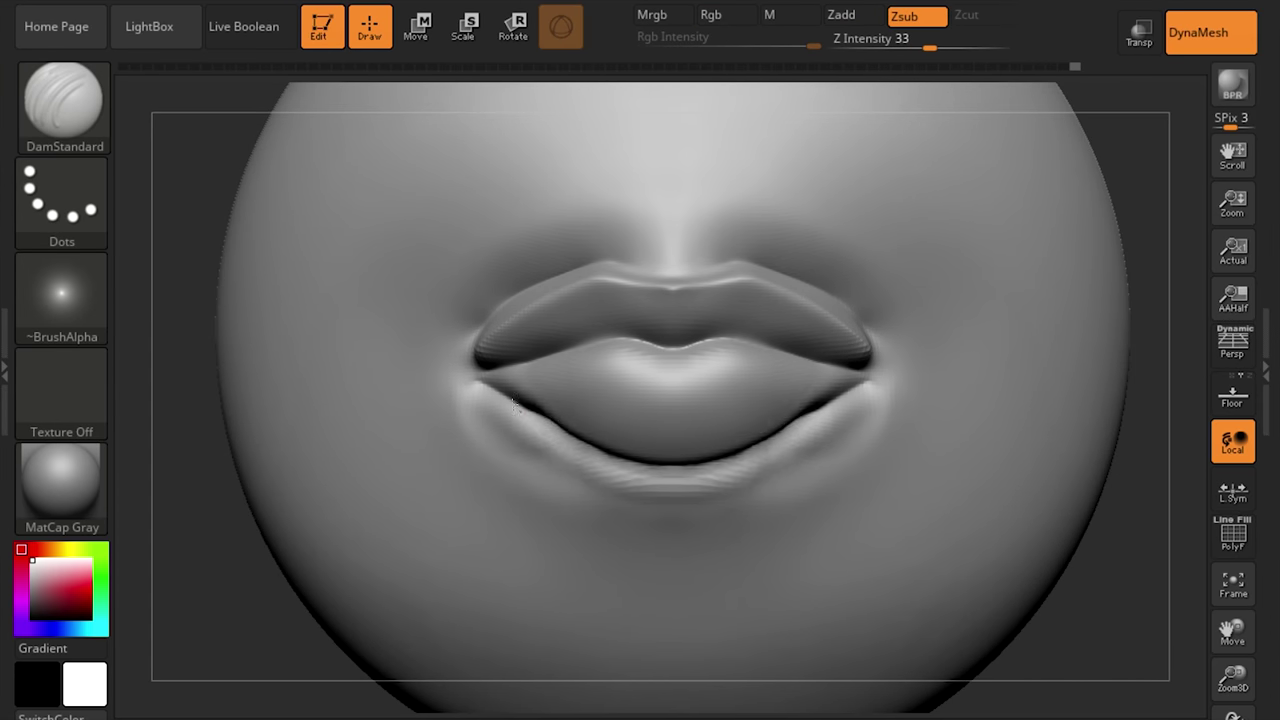
left_click_drag(517, 408, 490, 392)
mouse_move(880, 464)
left_mouse_down("shift")
mouse_move(854, 416)
mouse_move(676, 503)
left_mouse_up("shift")
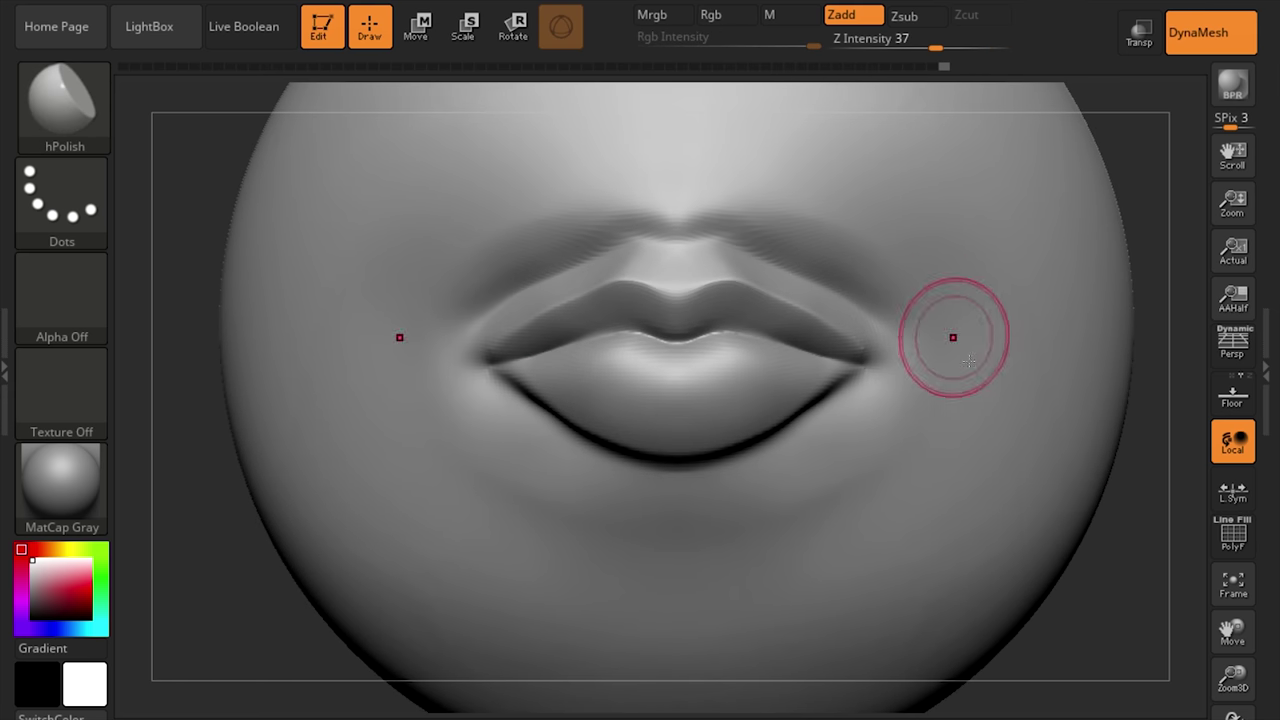
- Flatten the area along and above the upper lip's border with hPolish and smooth it into the skin
left_click_drag(852, 338, 841, 308)
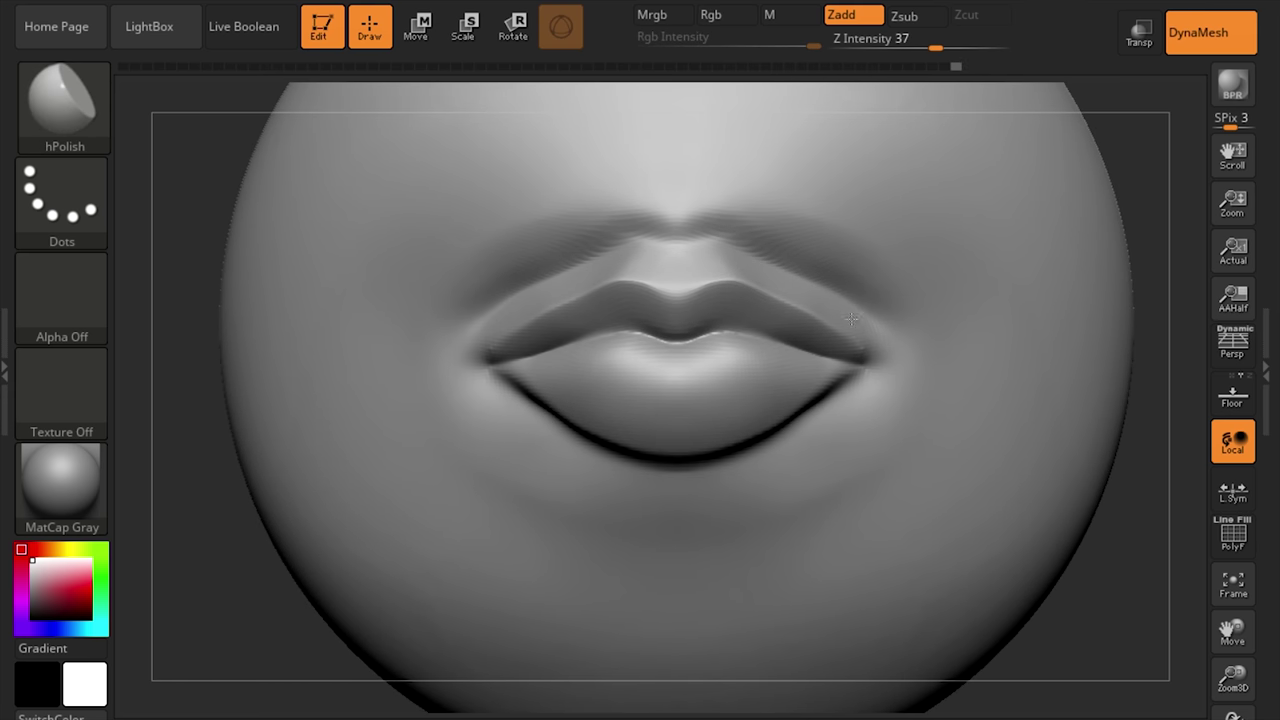
left_click_drag(1120, 525, 1075, 580, "alt")
left_click_drag(846, 350, 687, 262)
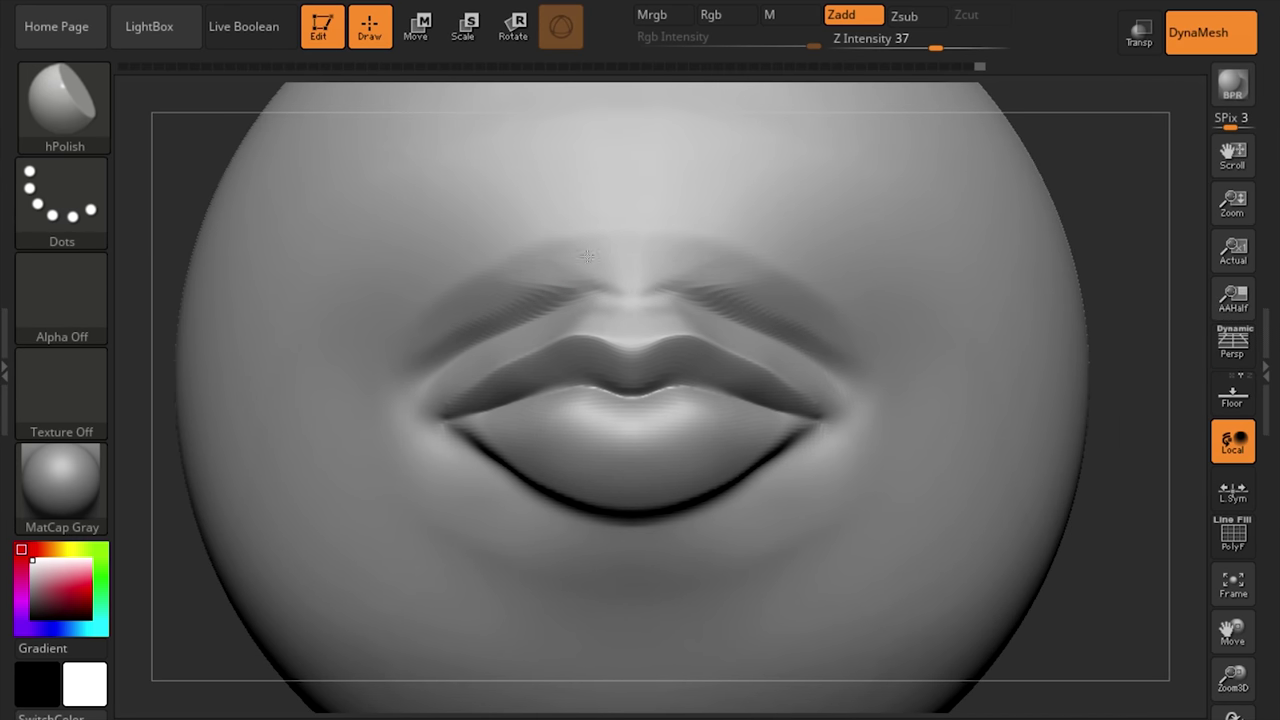
key("shift")
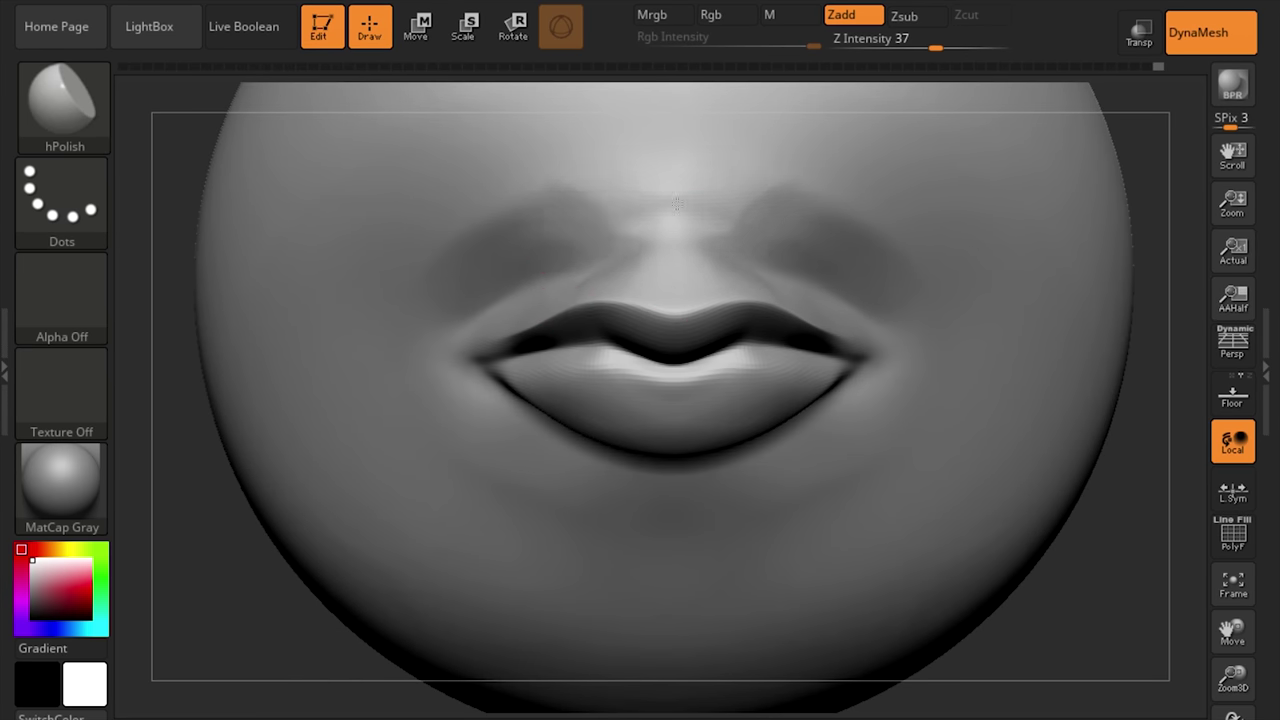
key("shift")
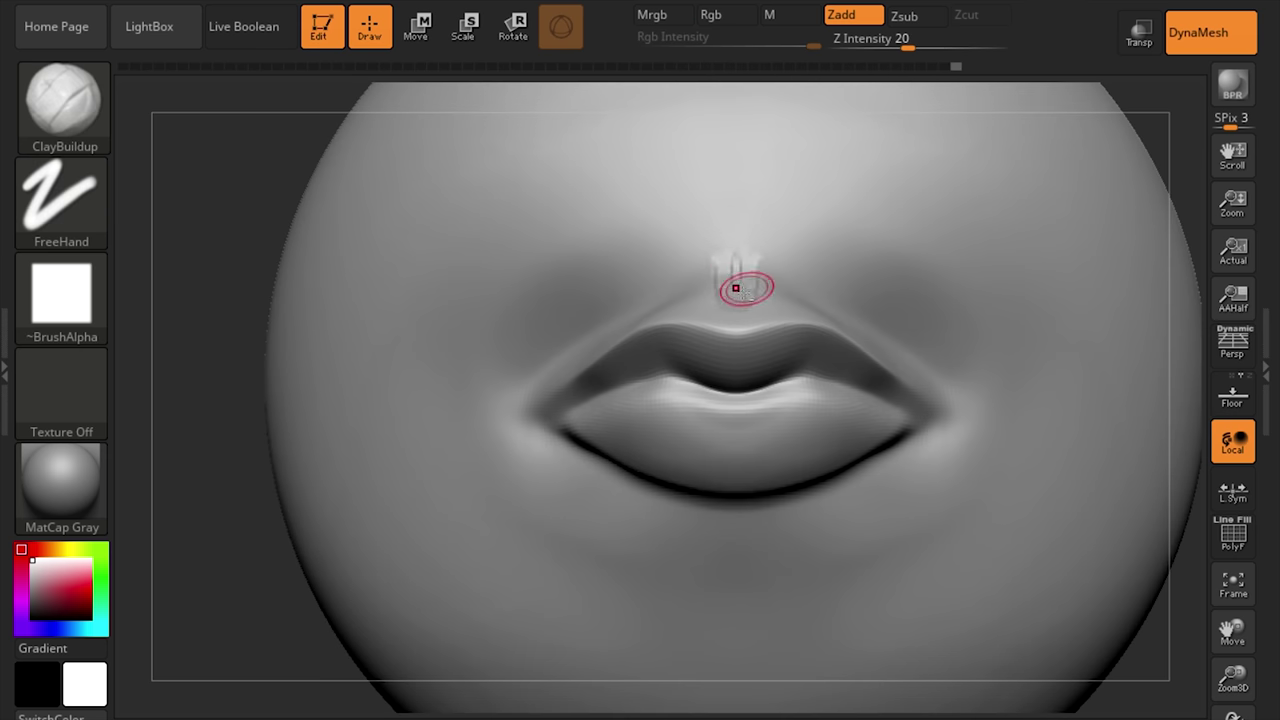
- Add ClayBuildup strokes at the philtrum above the upper lip, smooth them, and adjust the area with the Move brush
left_click_drag(736, 288, 735, 277)
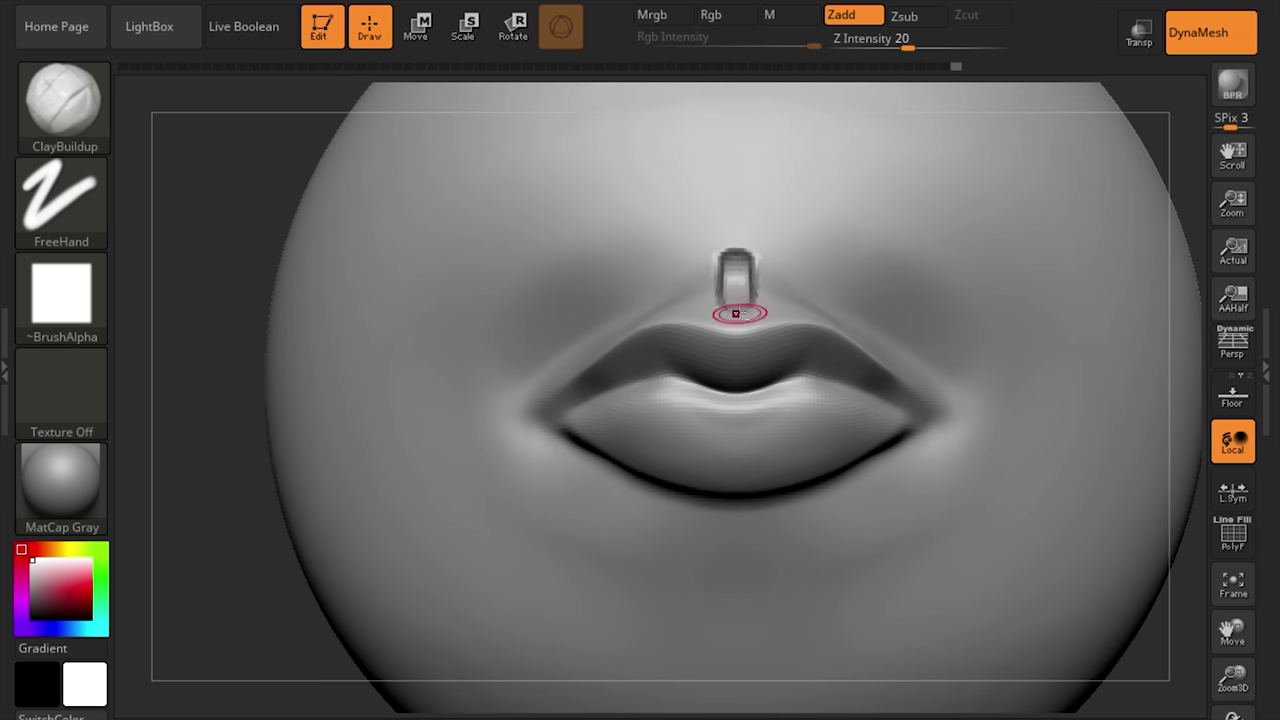
key("shift")
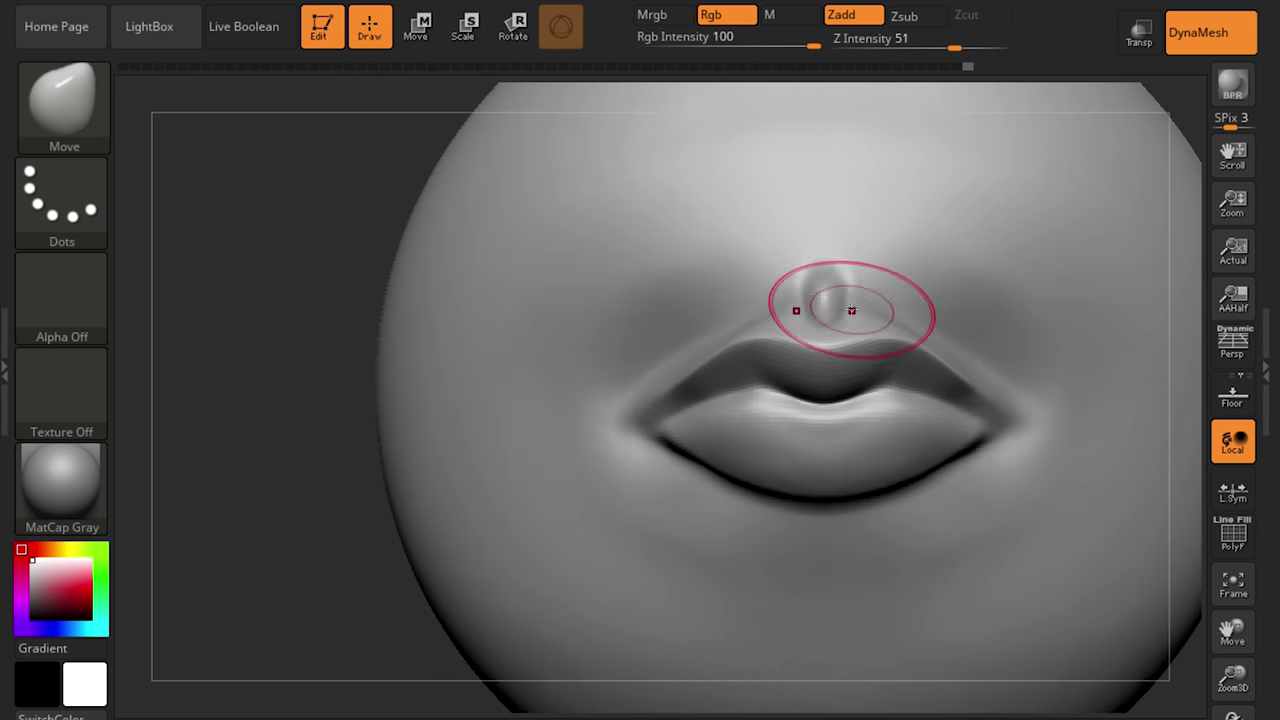
key("space")
mouse_move(830, 305)
left_mouse_down()
mouse_move(858, 299)
mouse_move(877, 263)
left_mouse_up()
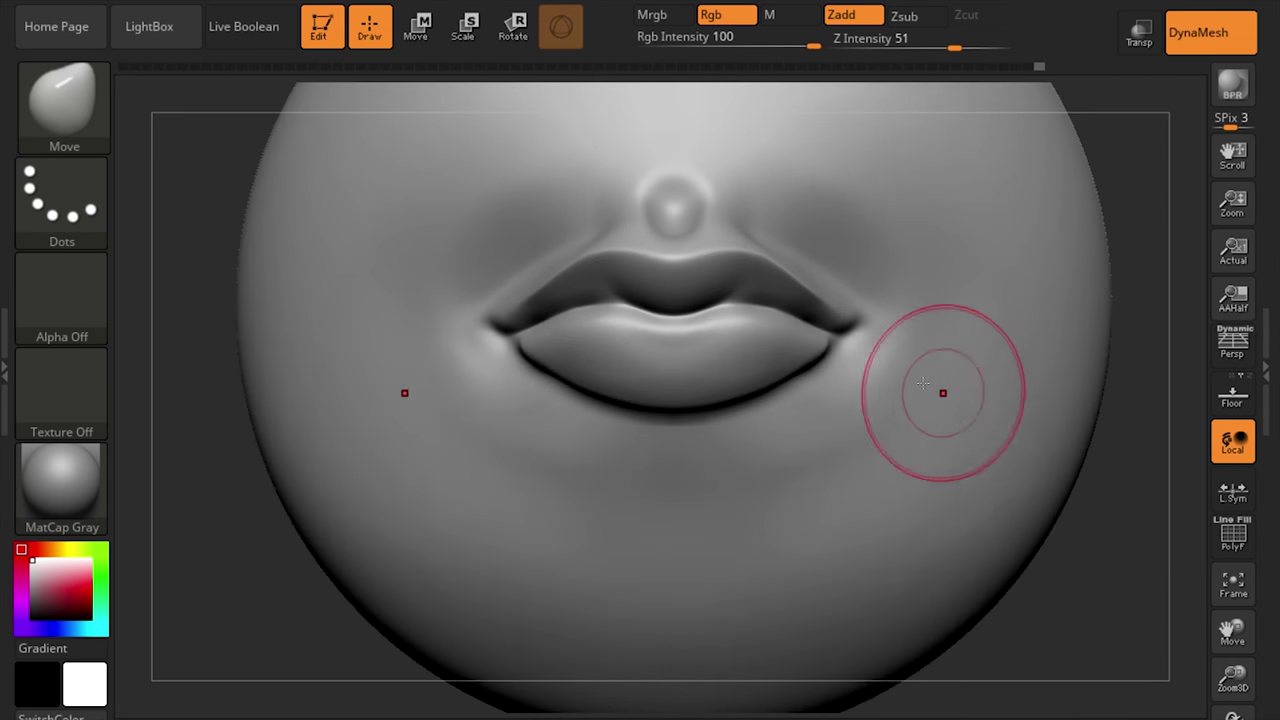
- Reshape the mouth corners with the Move brush and rework the crease where the upper and lower lips meet
key("space")
mouse_move(885, 318)
left_mouse_down()
mouse_move(857, 323)
mouse_move(858, 297)
left_mouse_up()
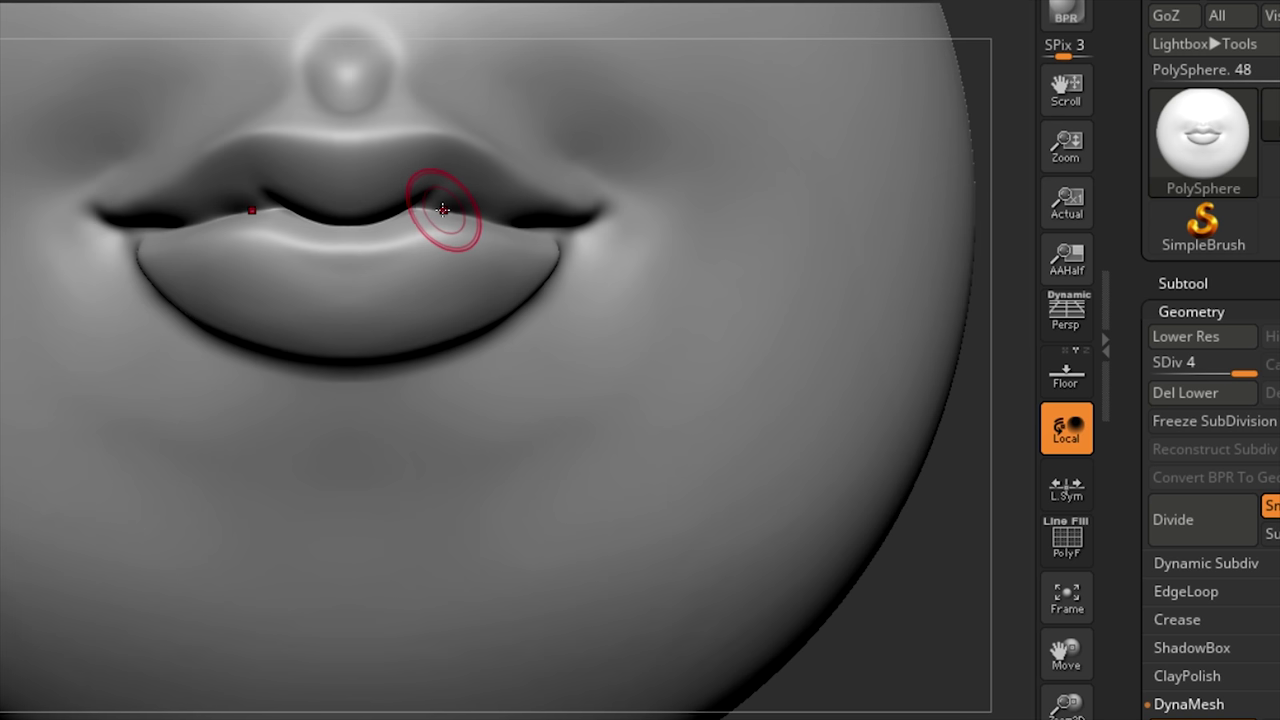
key("ctrl+z")
left_click_drag(455, 208, 461, 180)
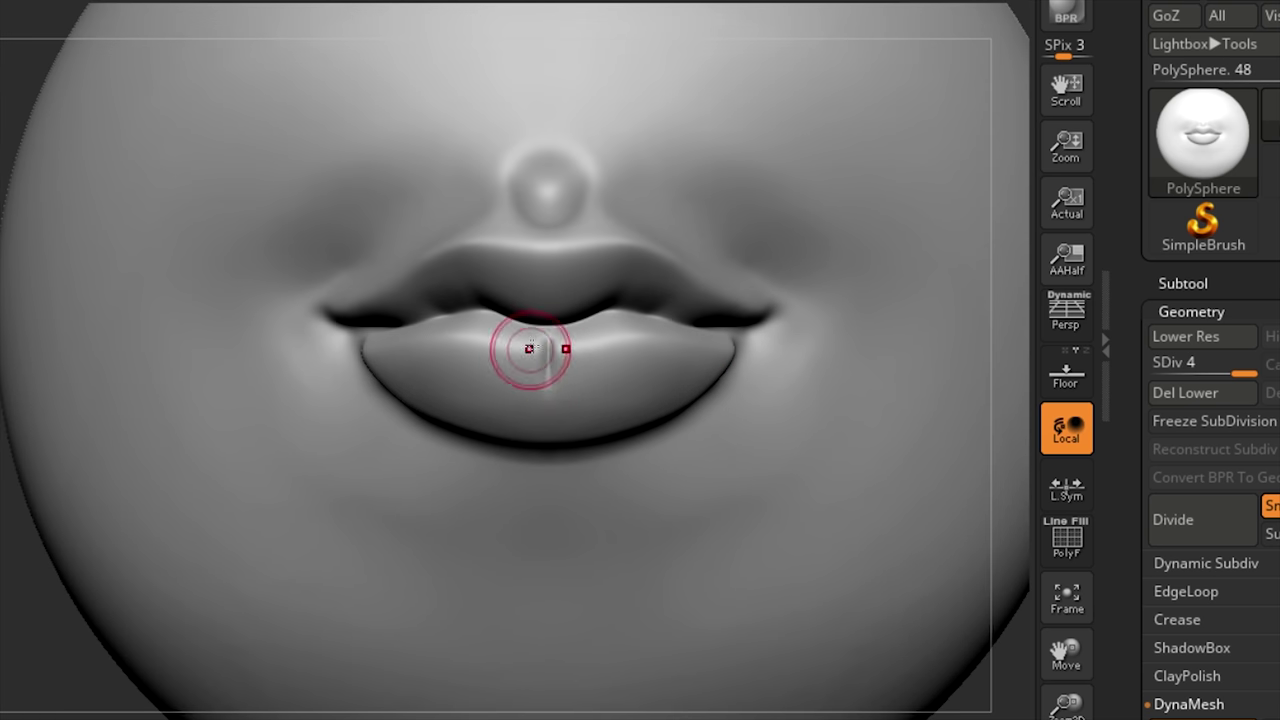
- Sculpt fine vertical wrinkles across the lower lip and into the middle of the upper lip
left_click_drag(504, 393, 503, 397)
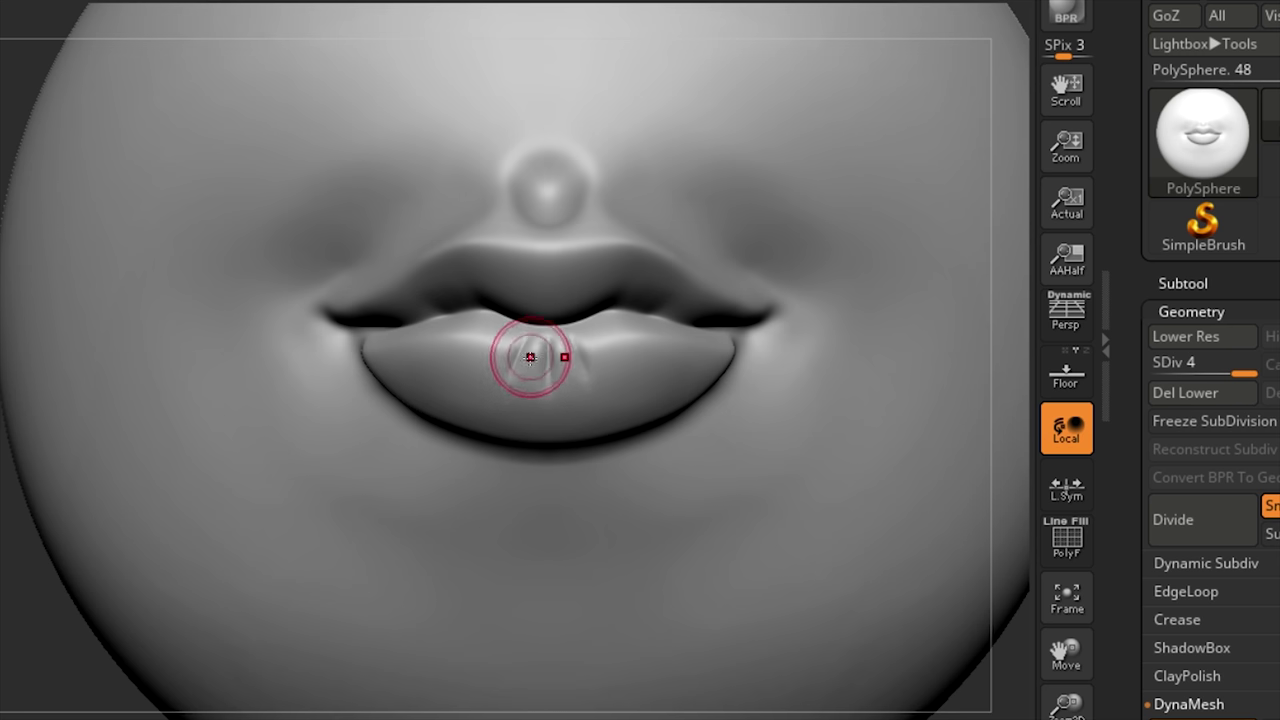
mouse_move(505, 326)
left_mouse_down()
mouse_move(473, 383)
mouse_move(447, 399)
left_mouse_up()
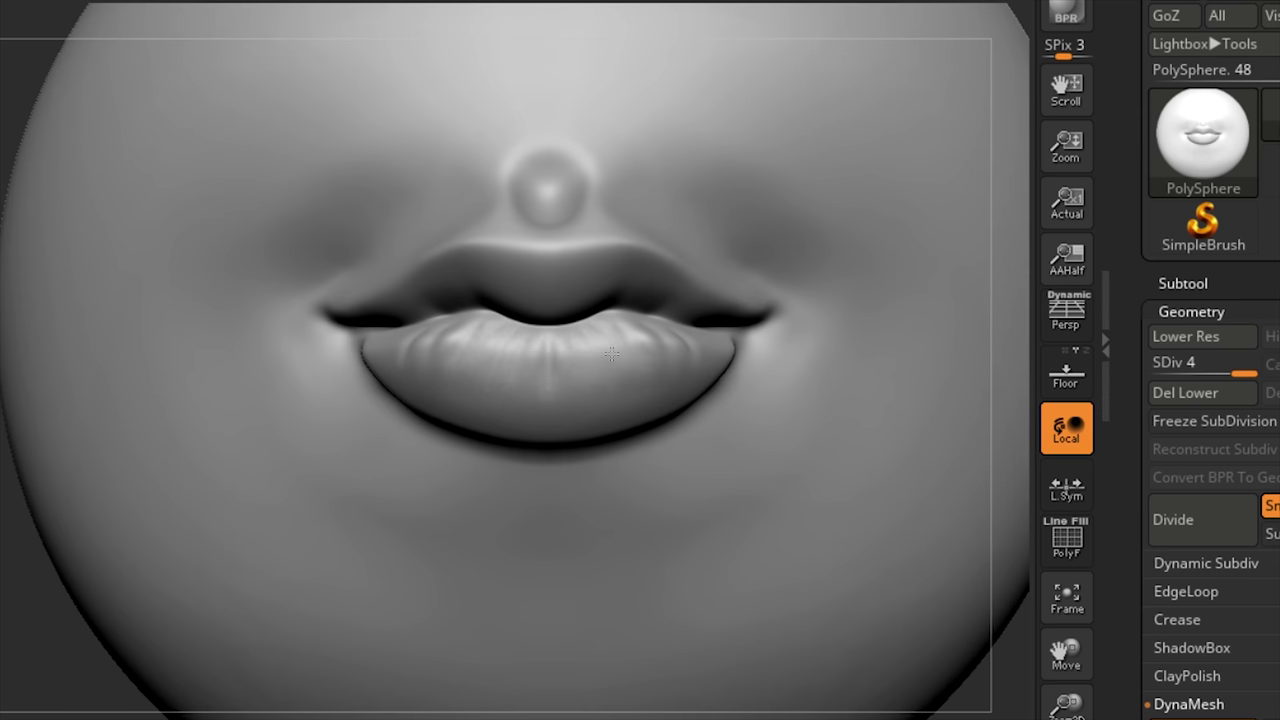
left_click_drag(520, 341, 515, 408)
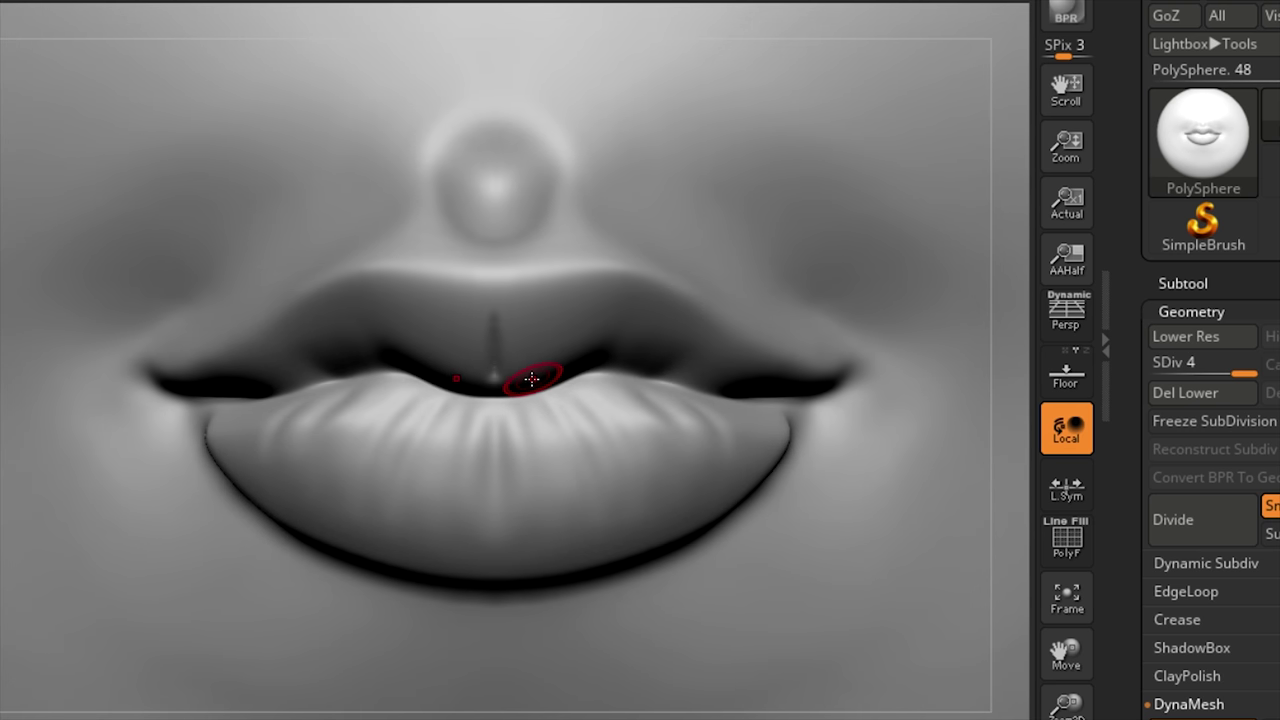
left_click_drag(532, 379, 548, 315)
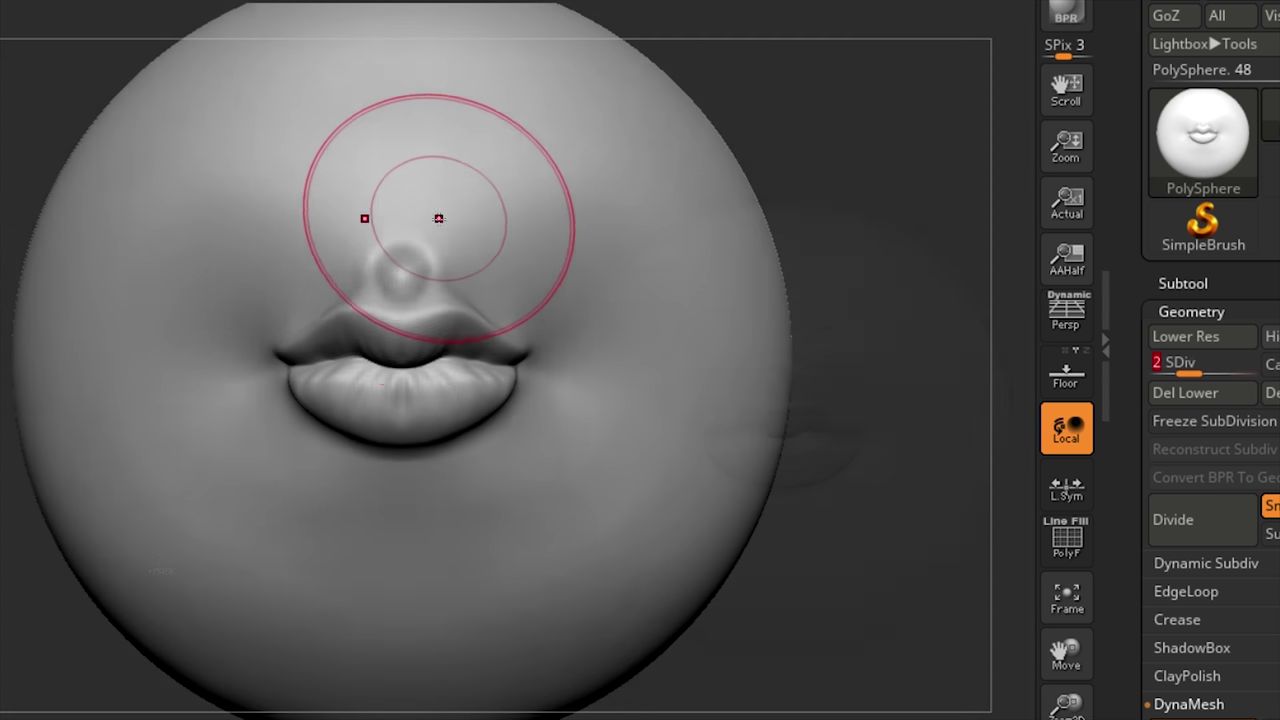
- At subdivision level 2, use the Move brush to widen the mouth corners and adjust the philtrum and lower lip, smoothing beside the corners
left_click_drag(414, 244, 416, 257)
left_click_drag(538, 362, 563, 365)
left_click_drag(565, 361, 566, 358)
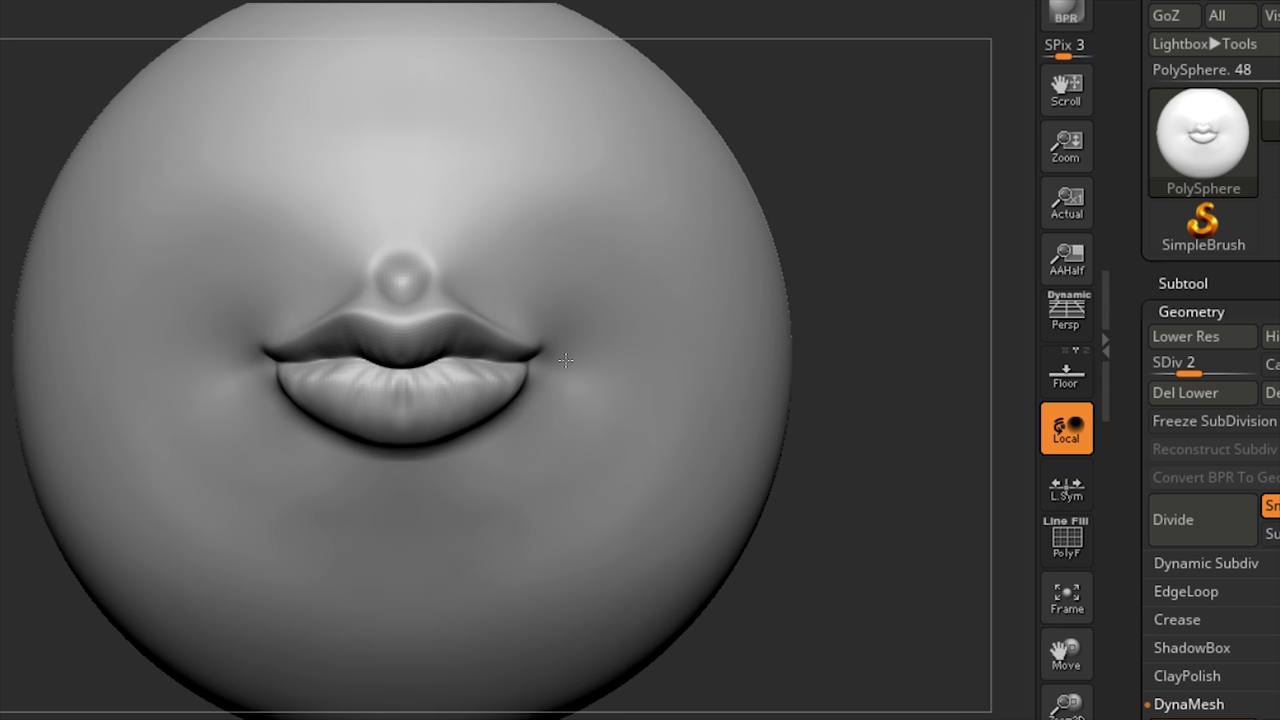
left_click_drag(424, 494, 424, 481)
left_click_drag(516, 459, 501, 443)
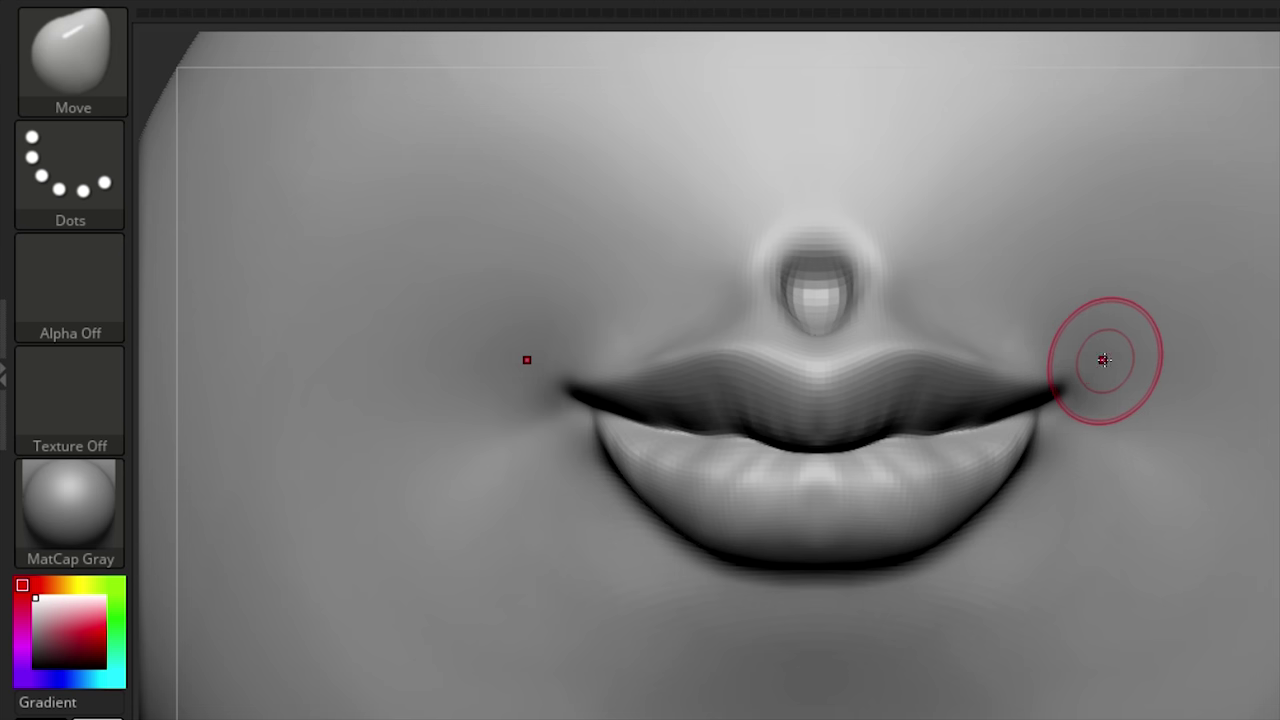
left_click_drag(1090, 362, 1097, 378, "shift")
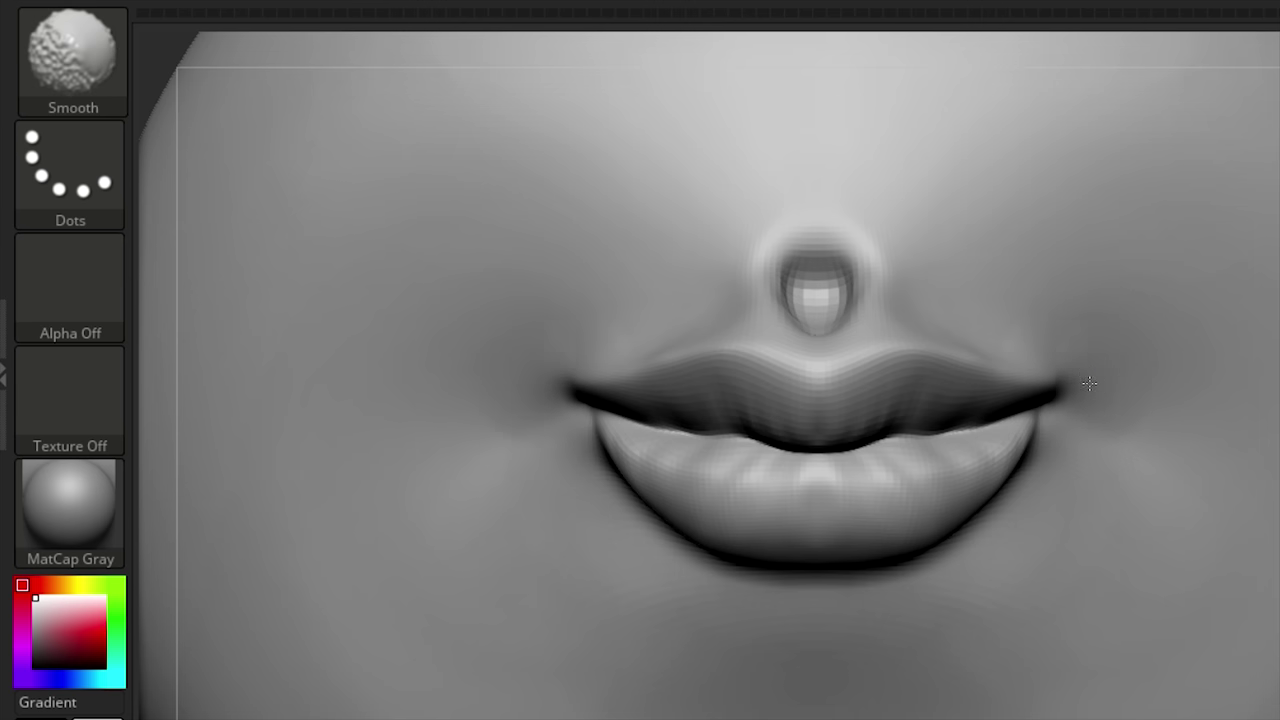